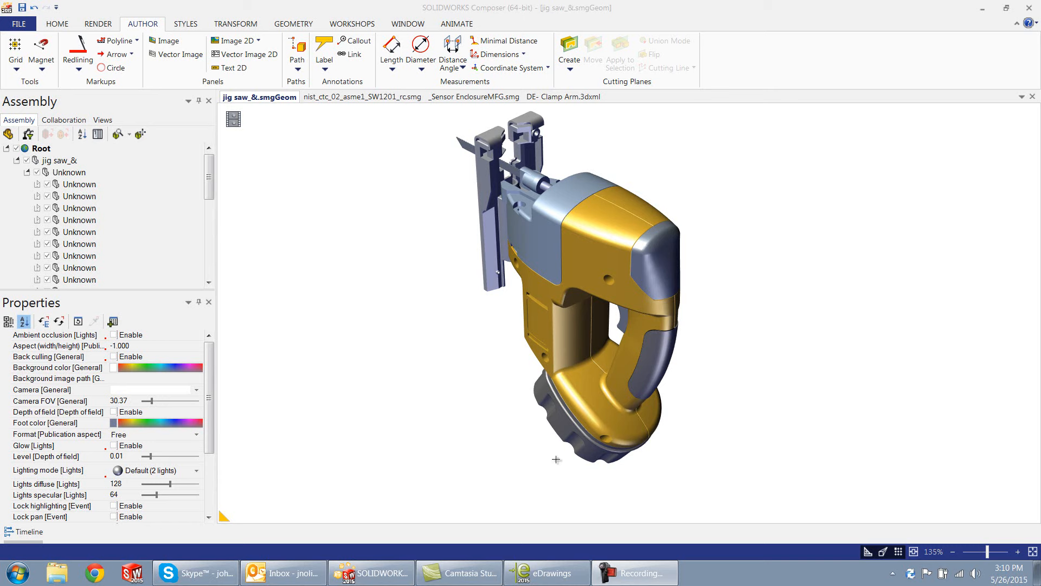
Zoom on the jigsaw model and adjust the perspective camera's field of view to about 25.39.
scroll(790, 427, down, 3)
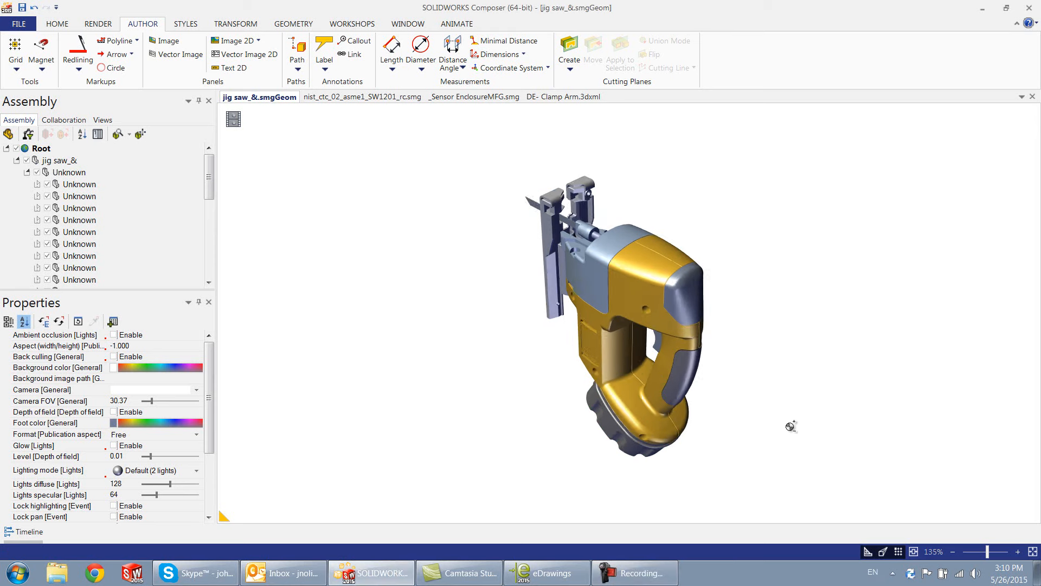
scroll(791, 426, up, 3)
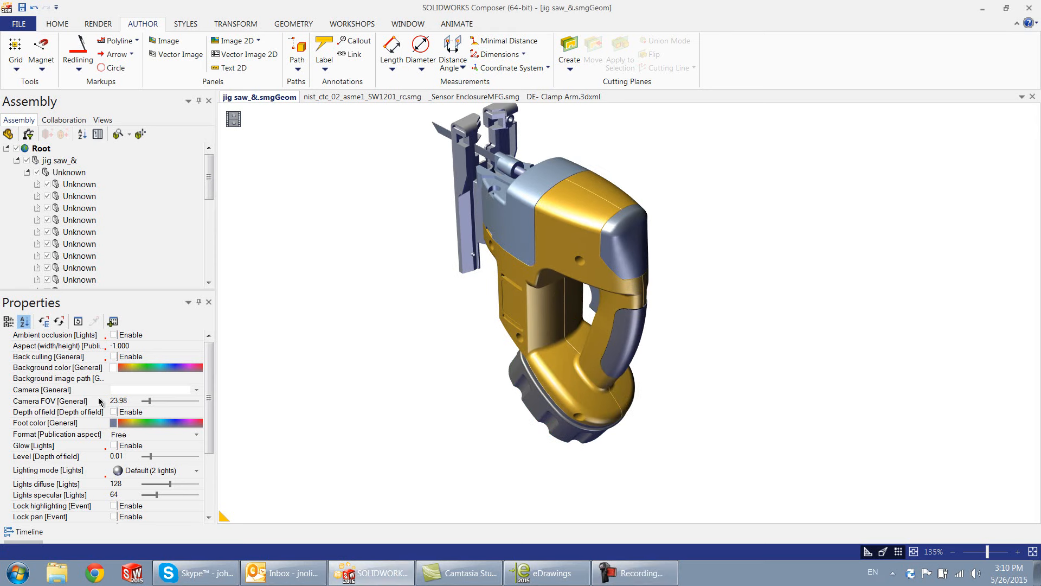
drag(150, 407, 151, 406)
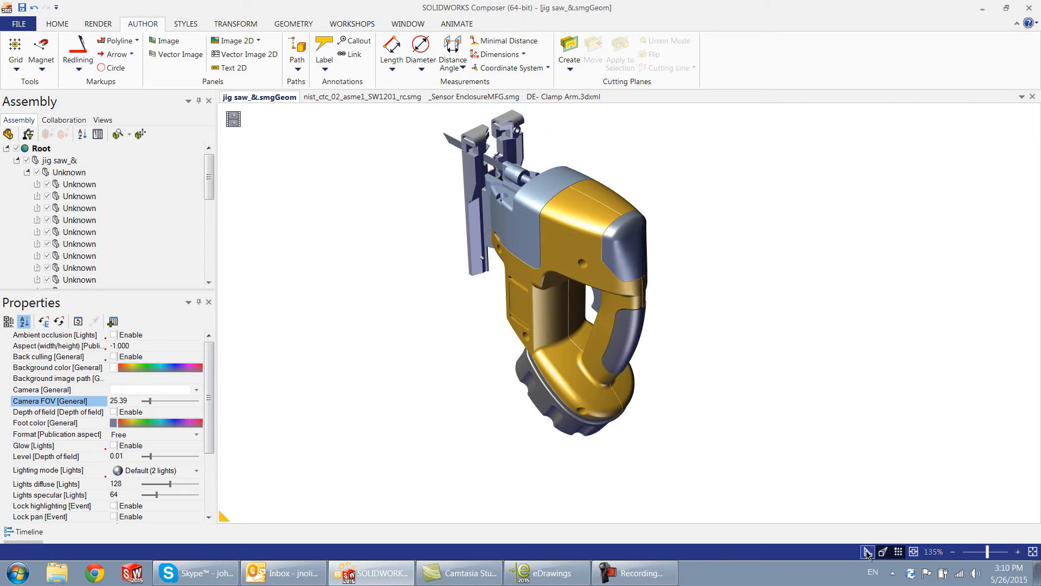
Turn off the camera perspective mode and set the camera height to 750.
click(884, 552)
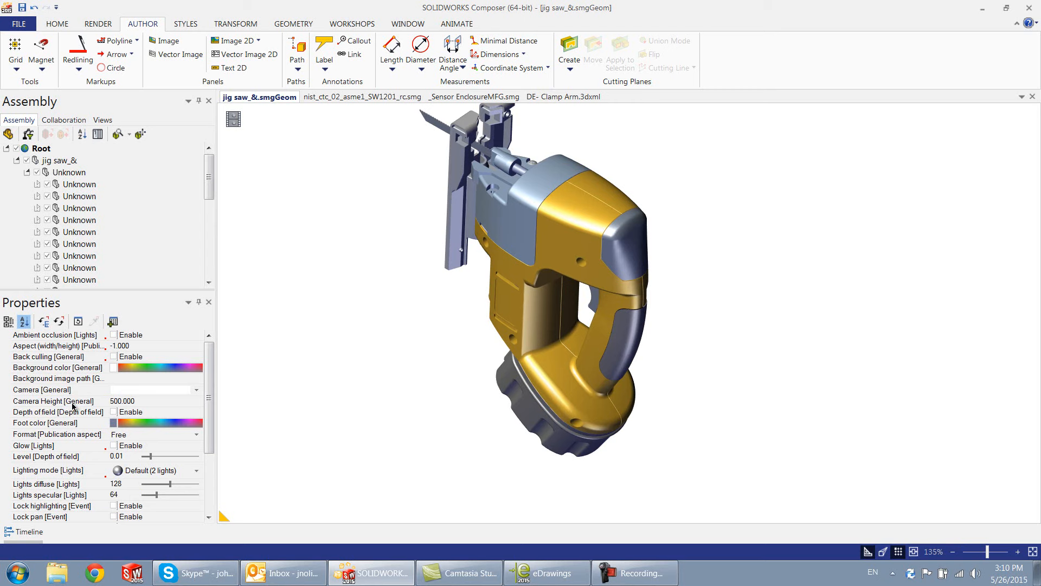
click(138, 404)
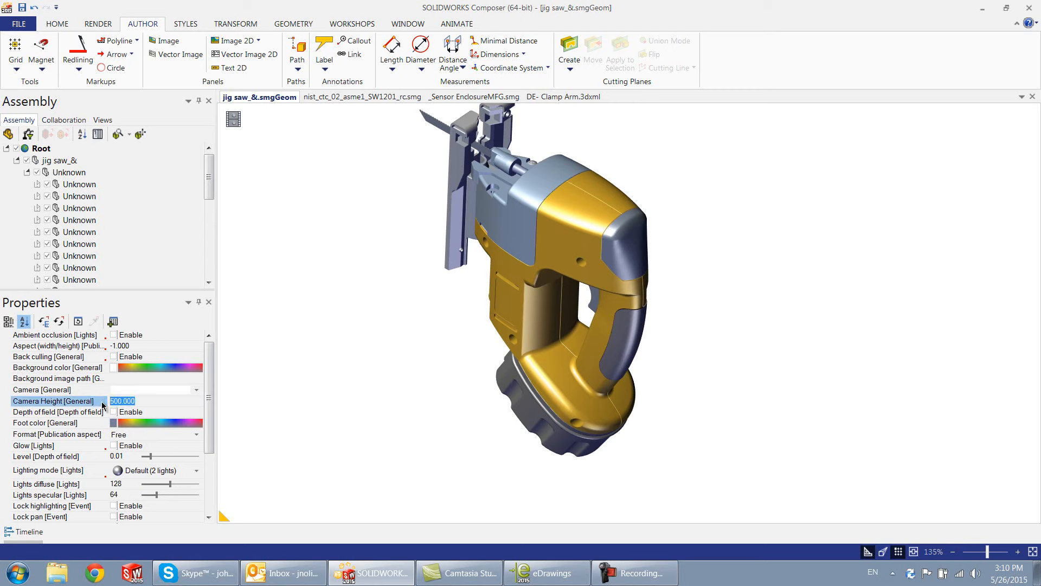
text(750)
key(Return)
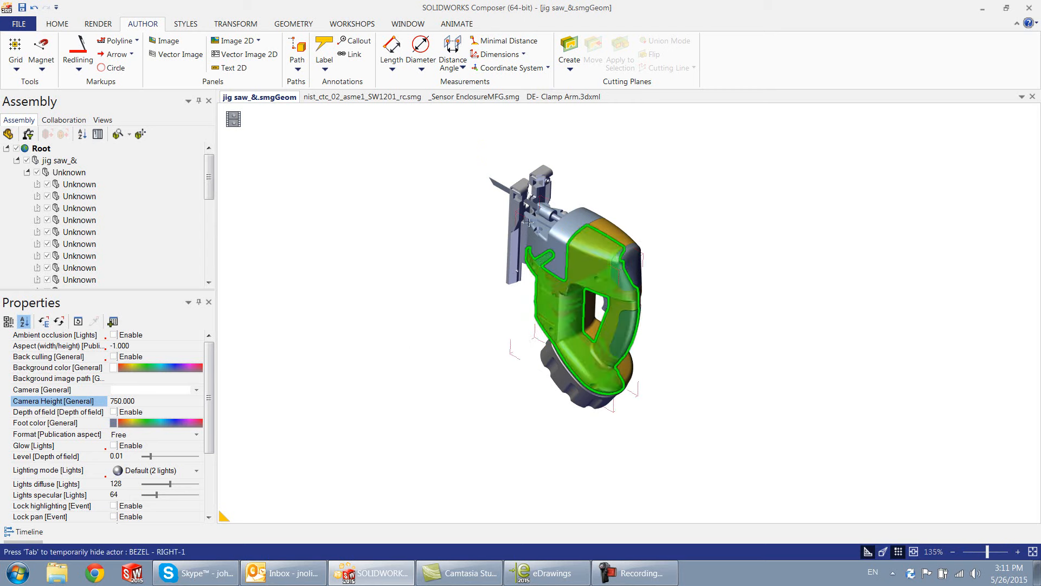
Temporarily hide the Motor Housing Front part of the jigsaw.
scroll(475, 200, up, 2)
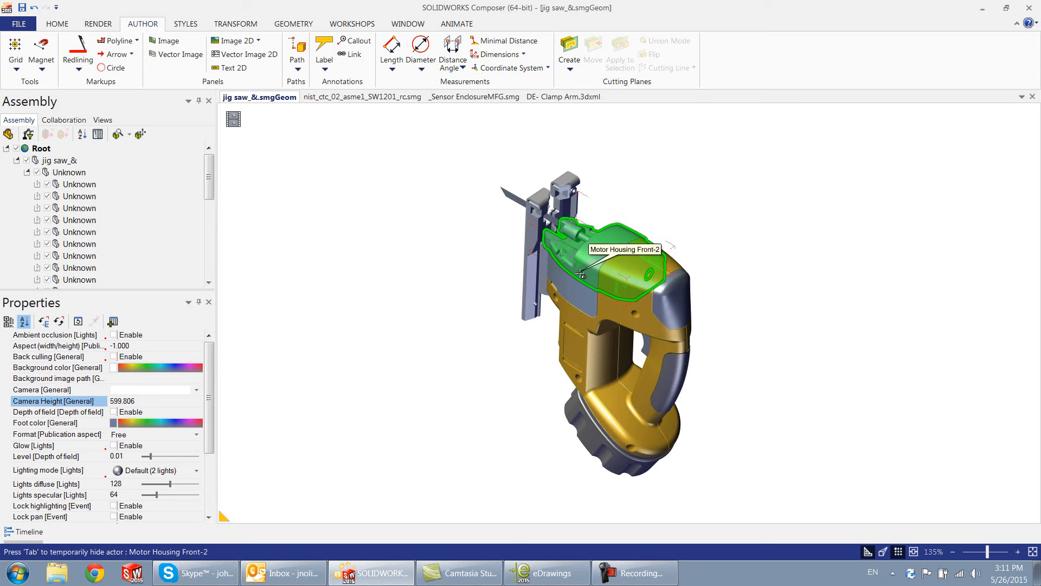
key(Tab)
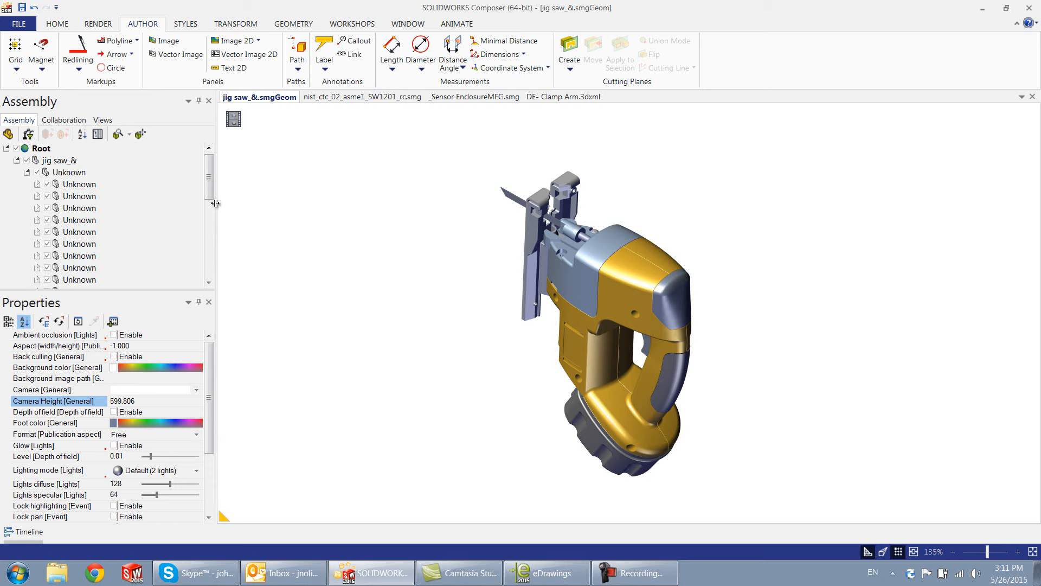
Search all actors for a tooltip string containing "Housing", showing the matches and ghosting the non-matching actors.
click(122, 137)
click(153, 156)
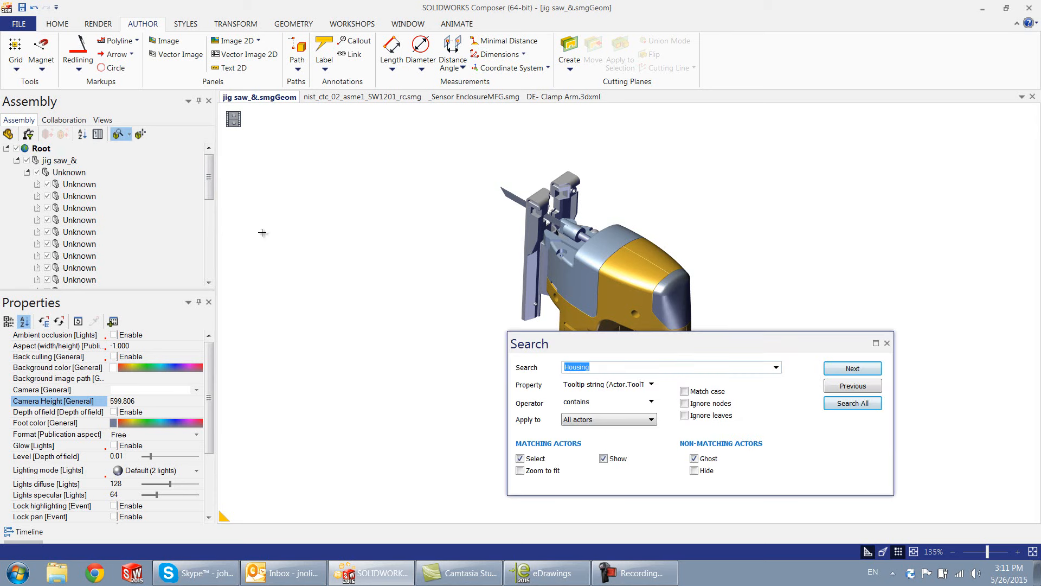
drag(720, 337, 708, 367)
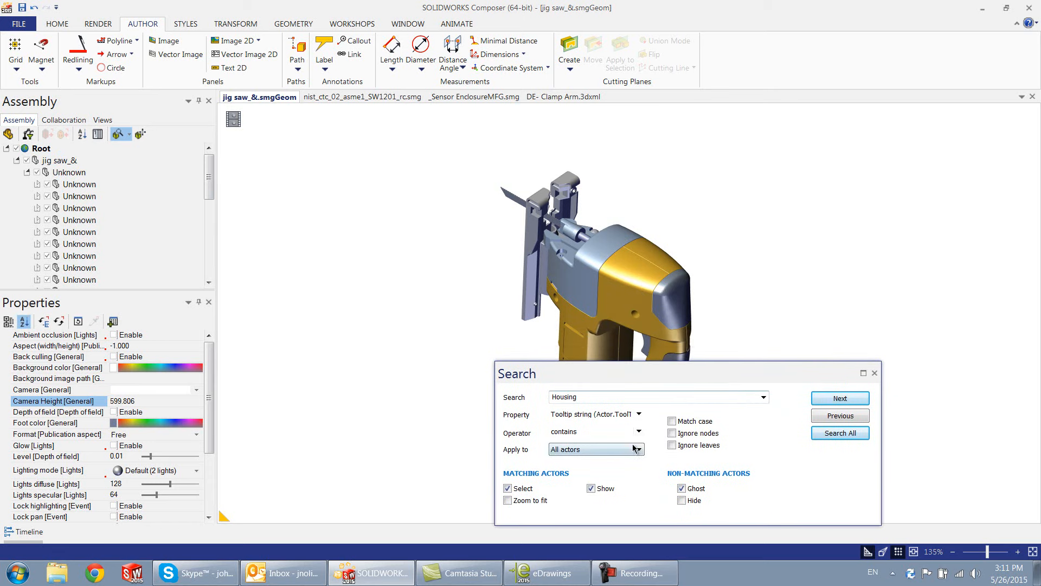
click(639, 413)
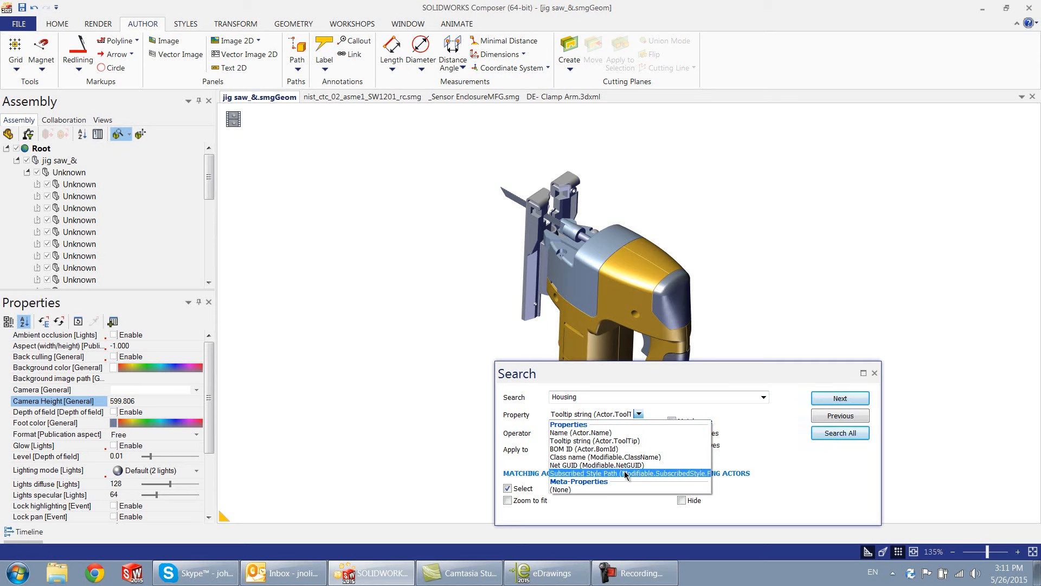
click(611, 441)
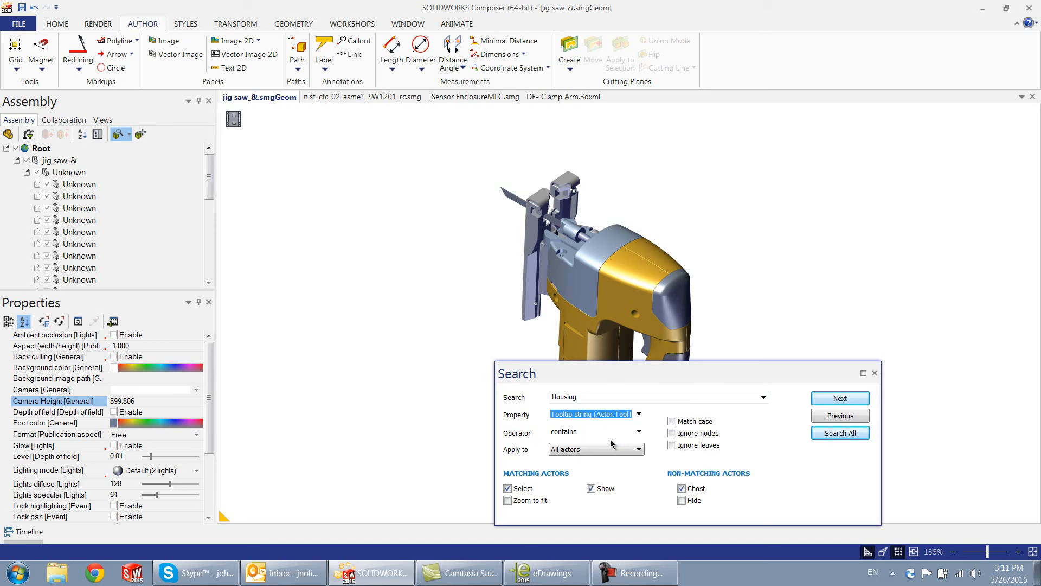
click(850, 399)
click(849, 433)
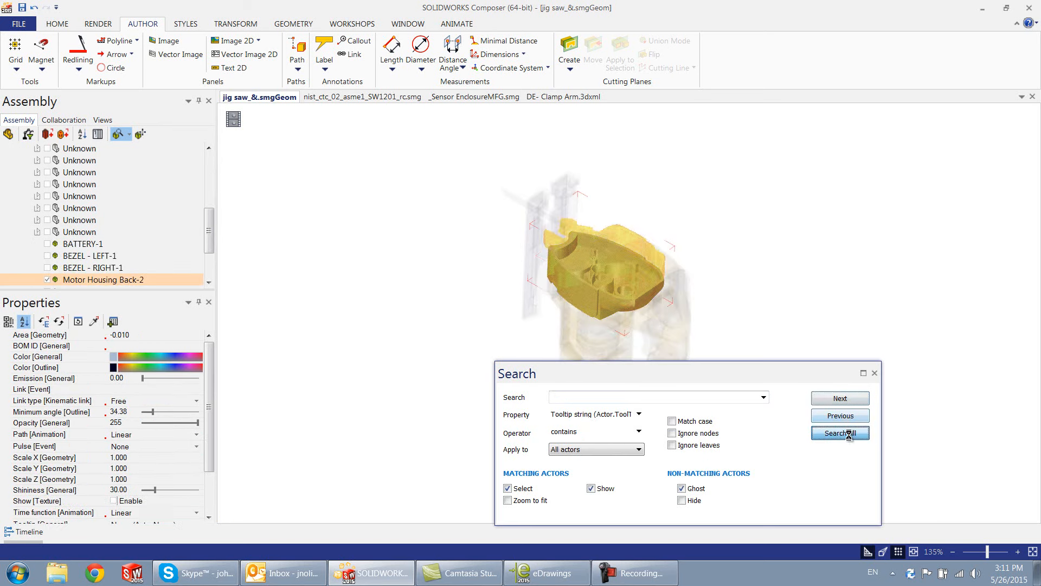
click(875, 373)
click(818, 343)
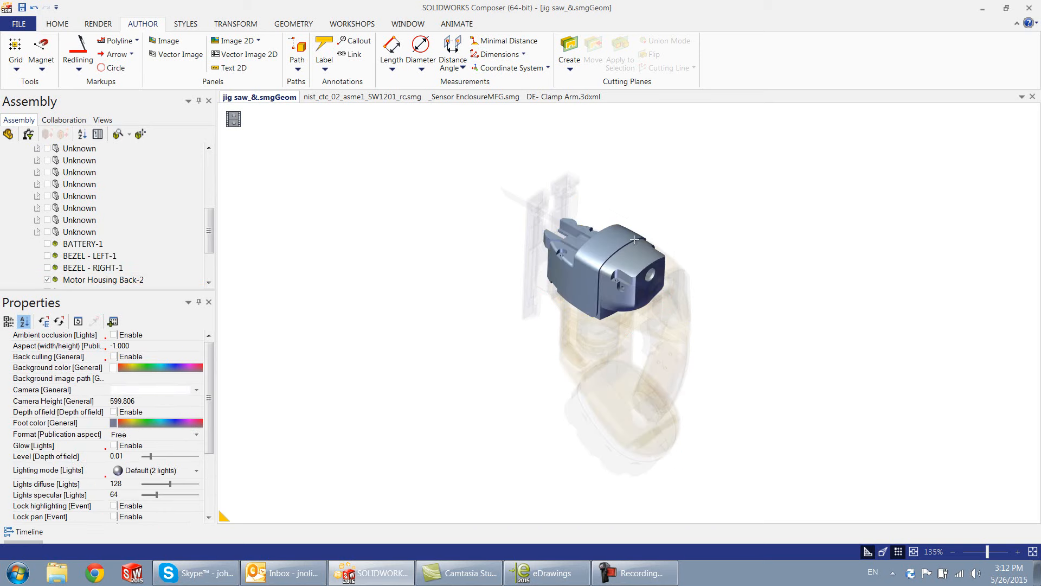
Review the available render modes in nist_ctc_02_asme1_SW1201_rc.smg and compare its display with the jigsaw document.
click(404, 98)
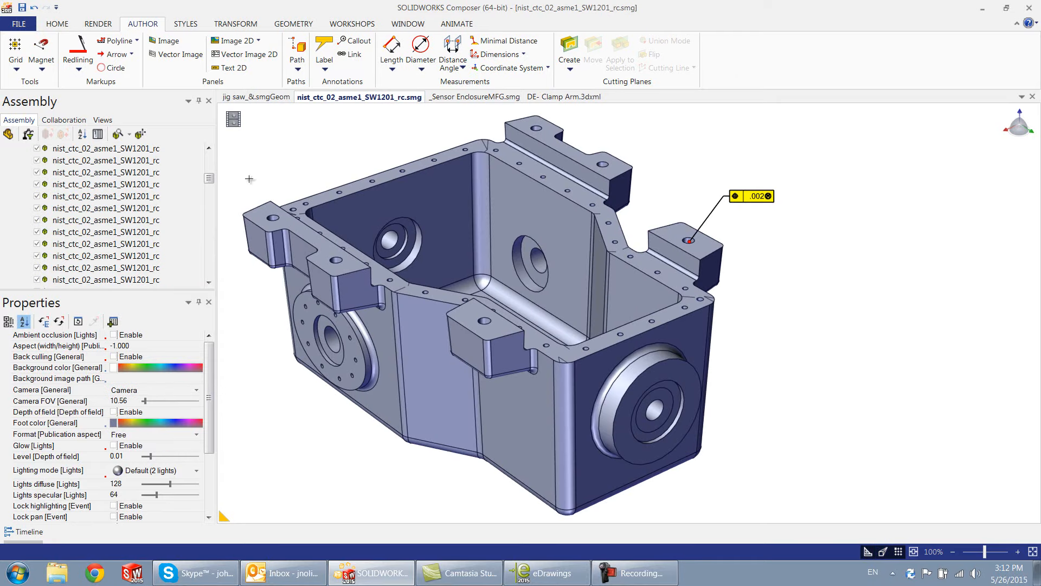
click(97, 24)
click(17, 69)
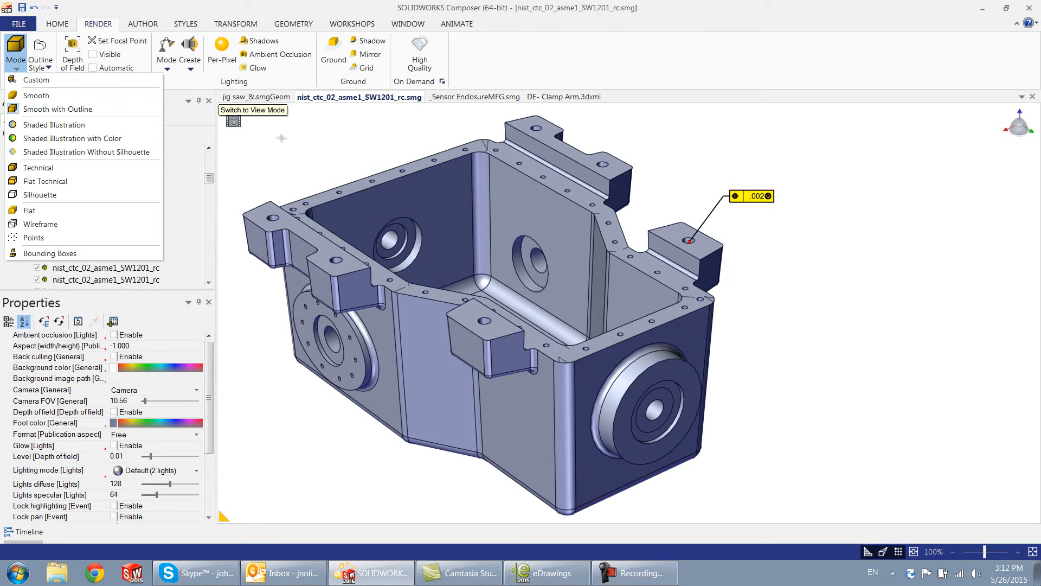
click(264, 97)
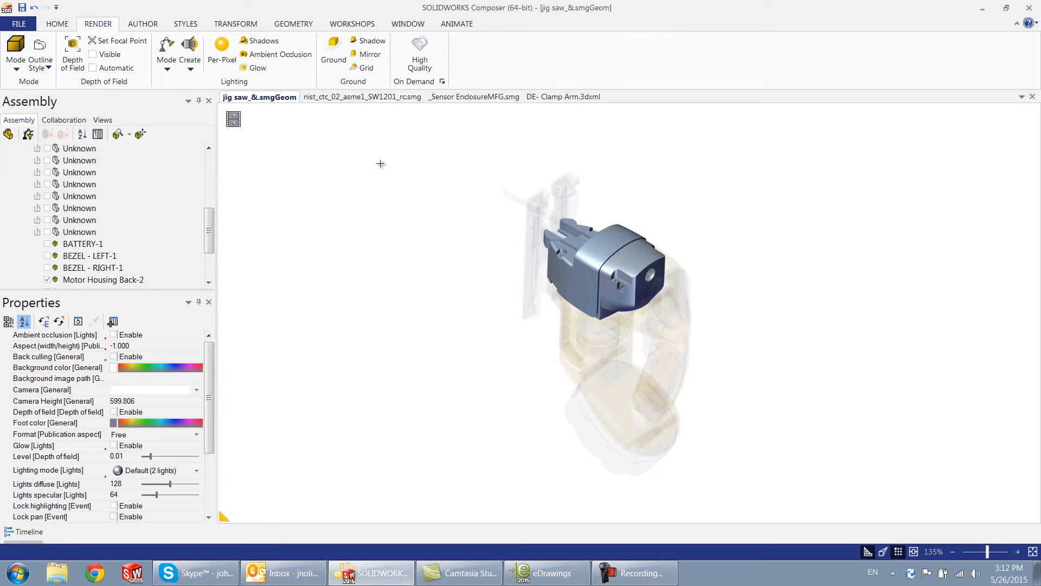
click(333, 101)
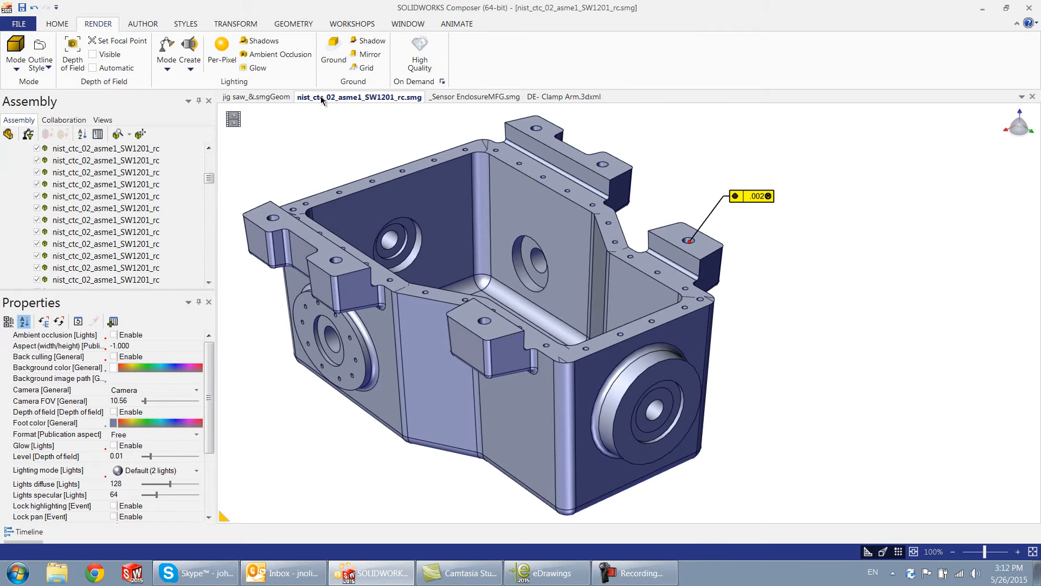
Try enabling the password option in the security properties of the nist_ctc_02 document and discard the change.
click(19, 24)
mouse_move(47, 244)
click(189, 67)
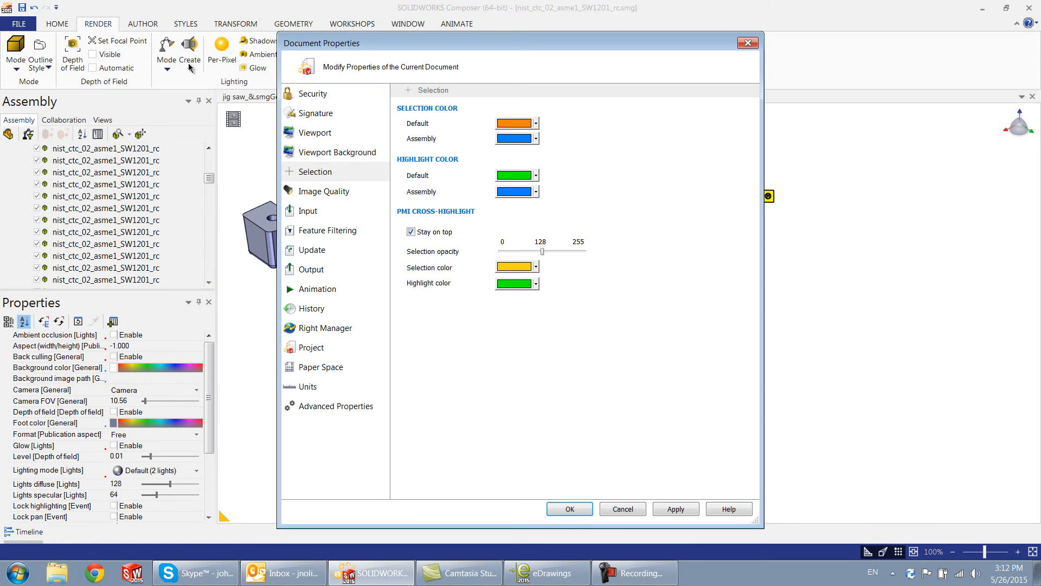
click(318, 94)
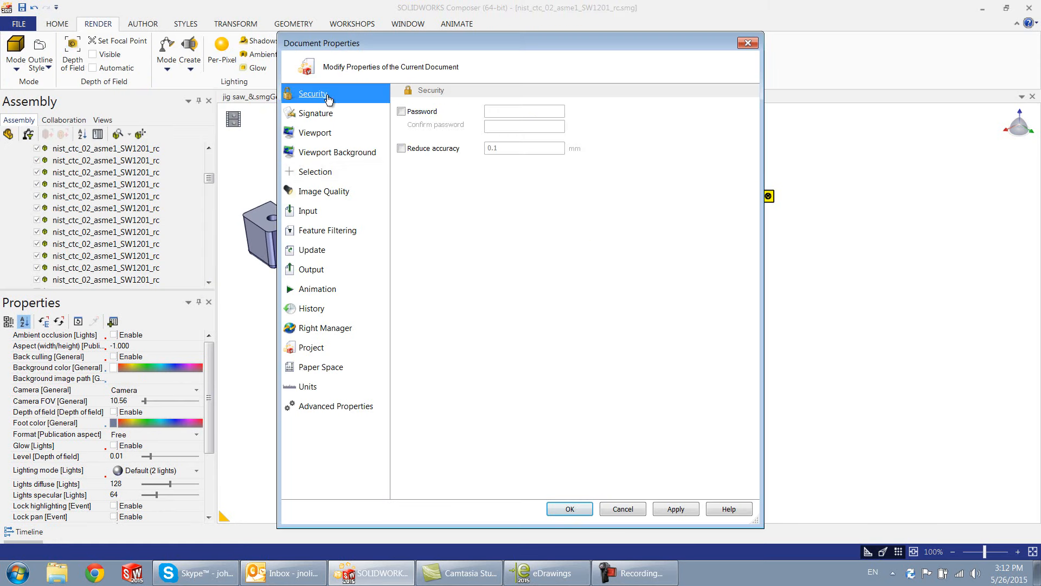
click(401, 111)
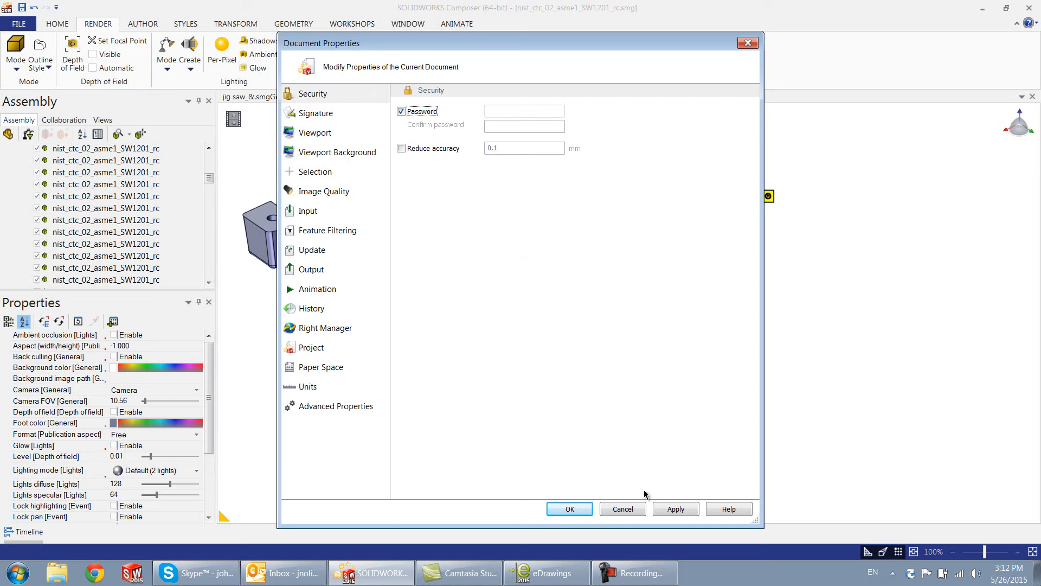
click(623, 510)
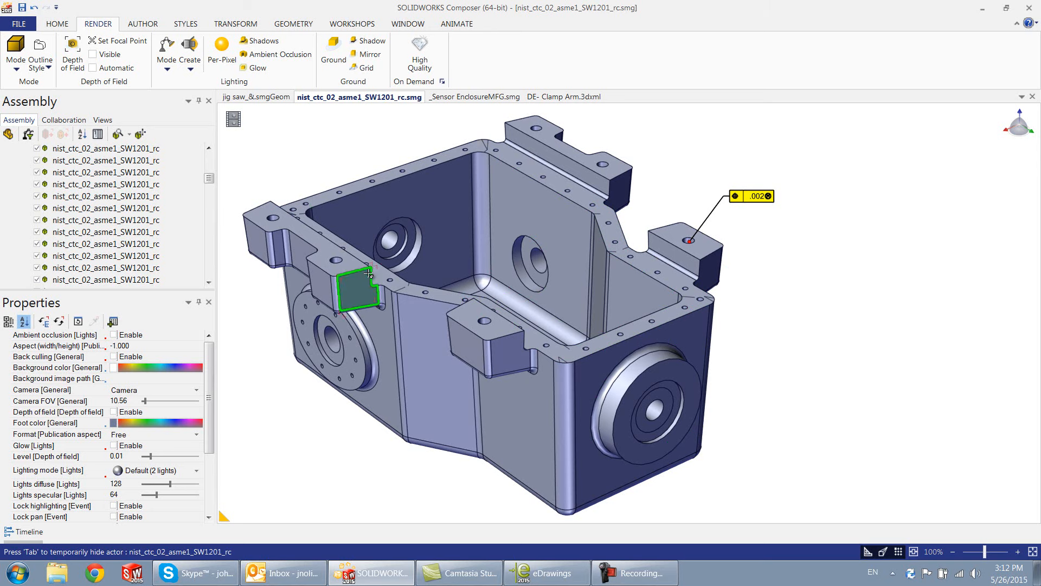
In _Sensor EnclosureMFG.smg, try text wrapping on the "Pan Cross Head X 4" label and turn it back off.
click(478, 97)
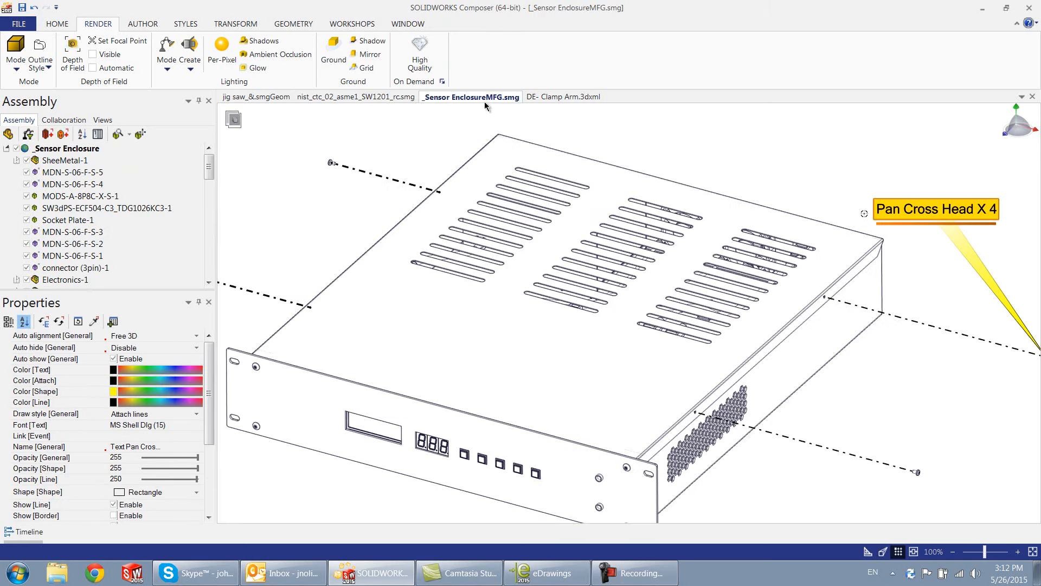
click(942, 209)
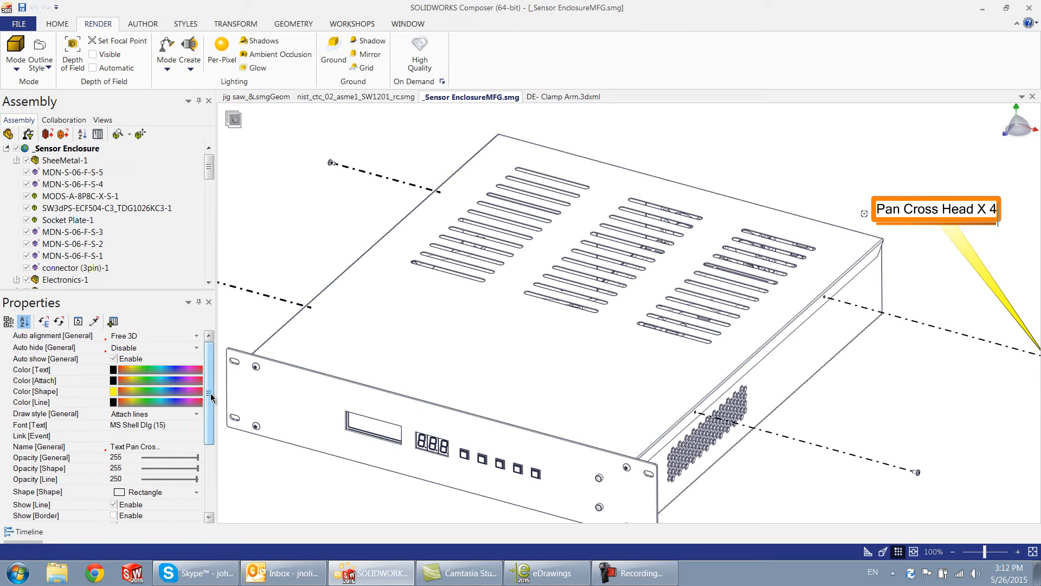
drag(210, 400, 207, 467)
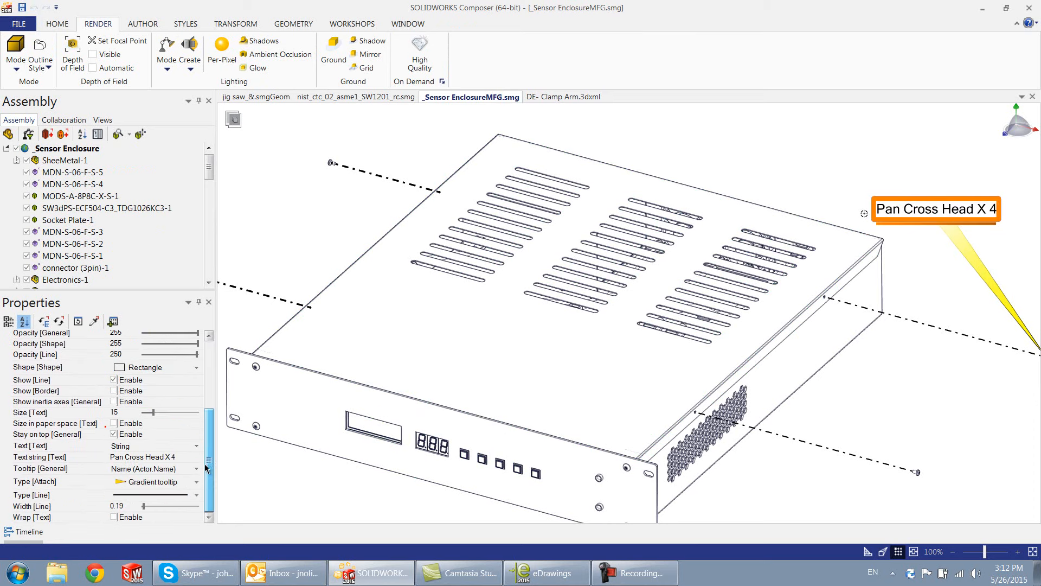
click(114, 517)
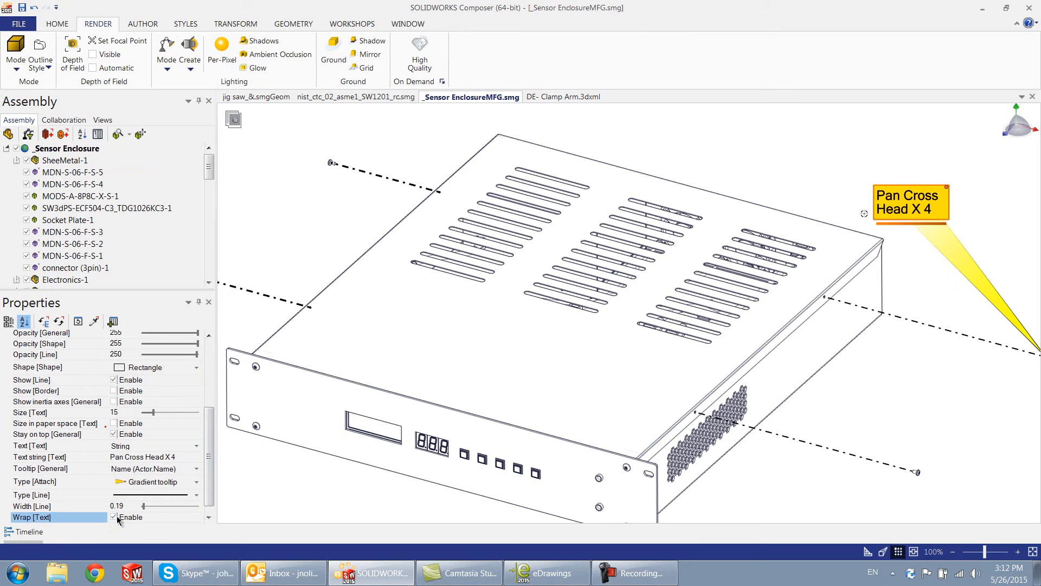
click(114, 517)
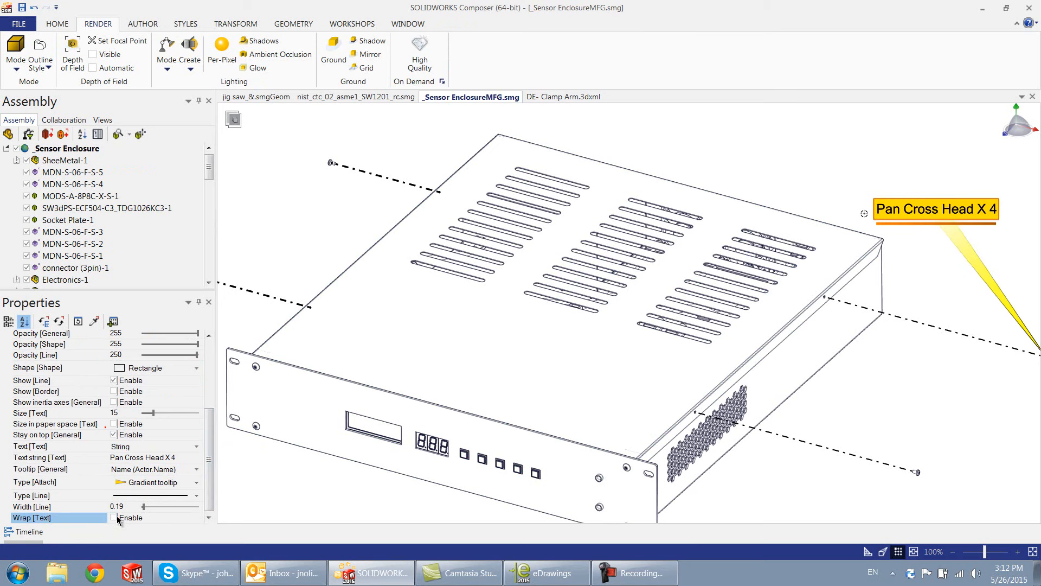
click(113, 517)
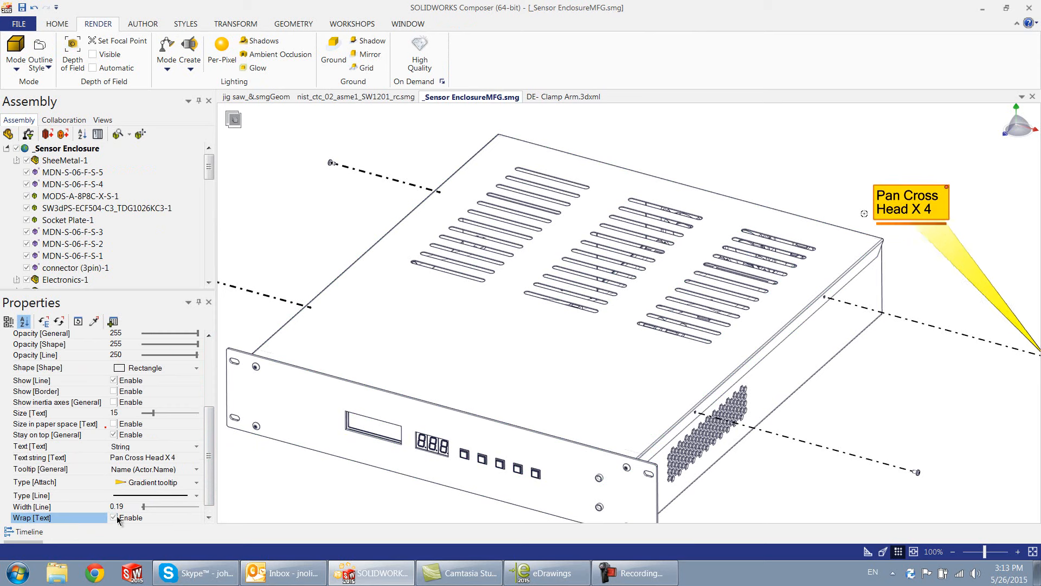
click(113, 516)
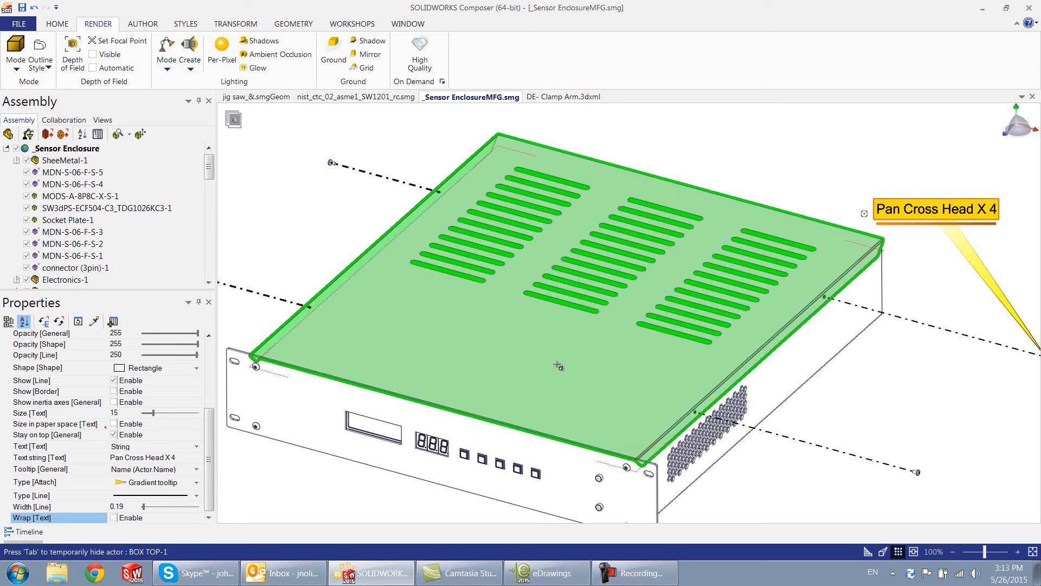
key(Tab)
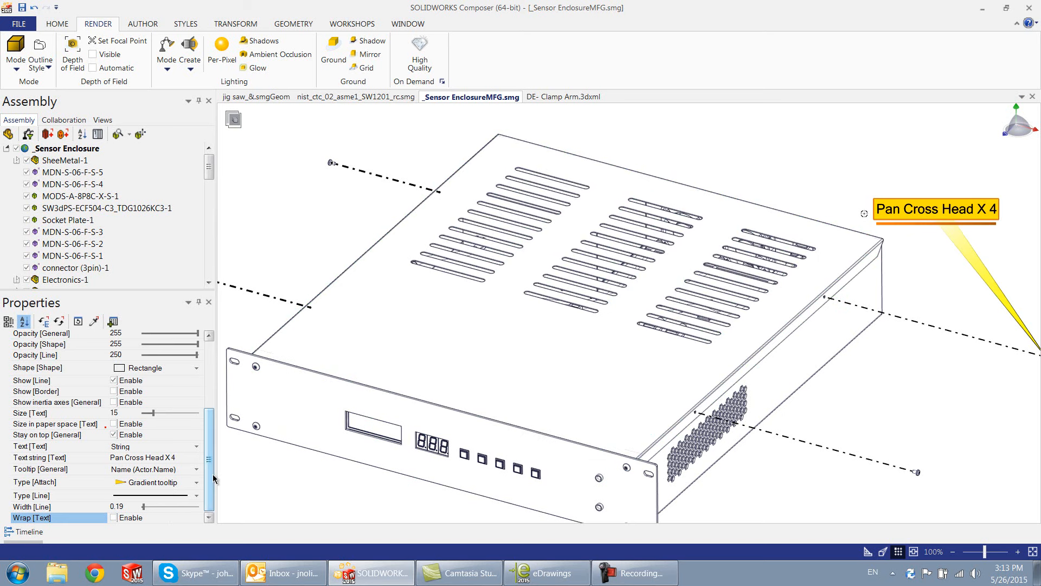
Try the label's Auto show toggle and the Advanced (time-consuming) Auto hide option, returning Auto hide to Disable.
drag(212, 474, 213, 401)
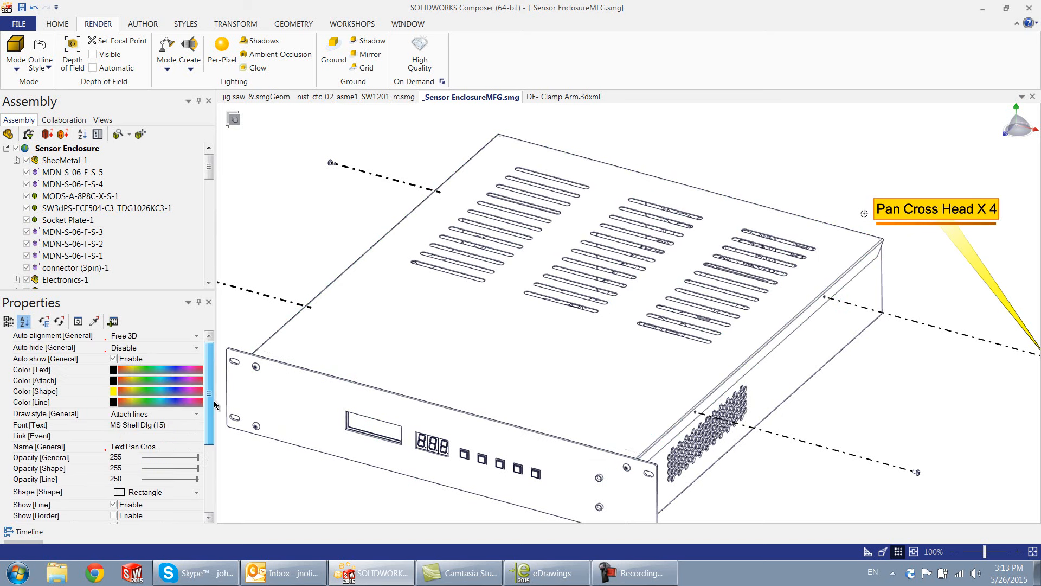
click(114, 359)
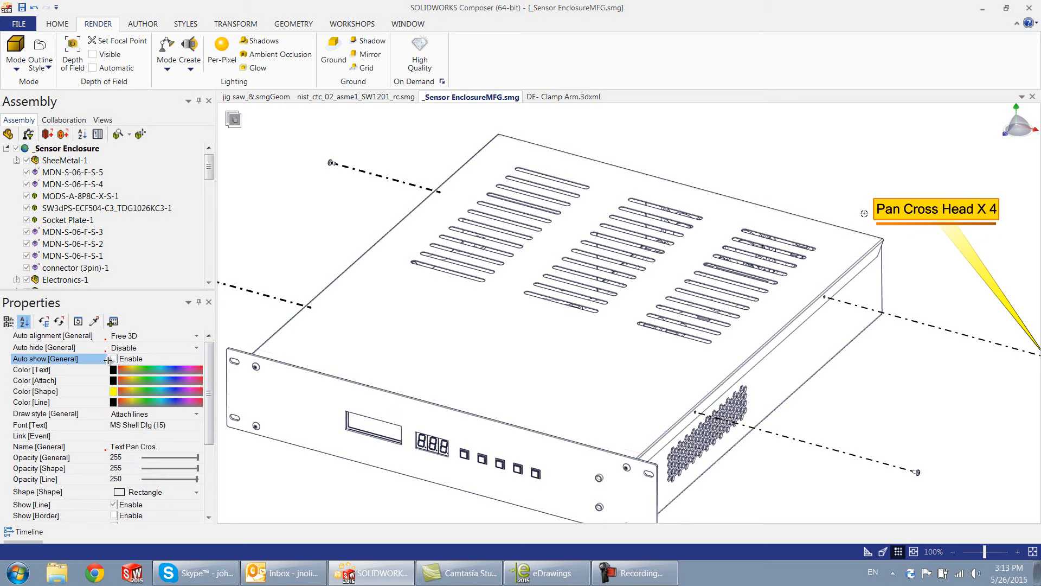
click(196, 348)
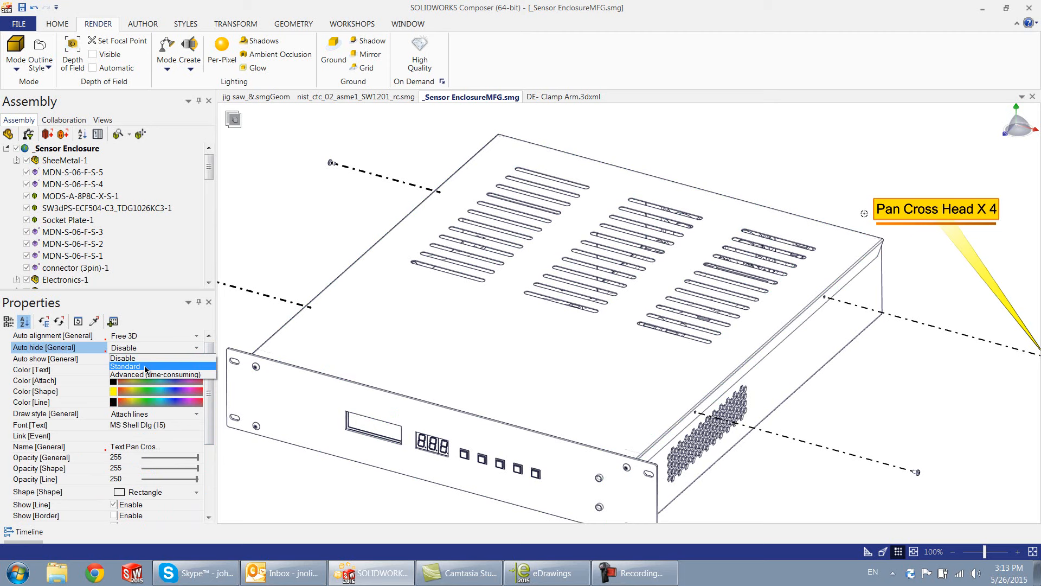
click(170, 375)
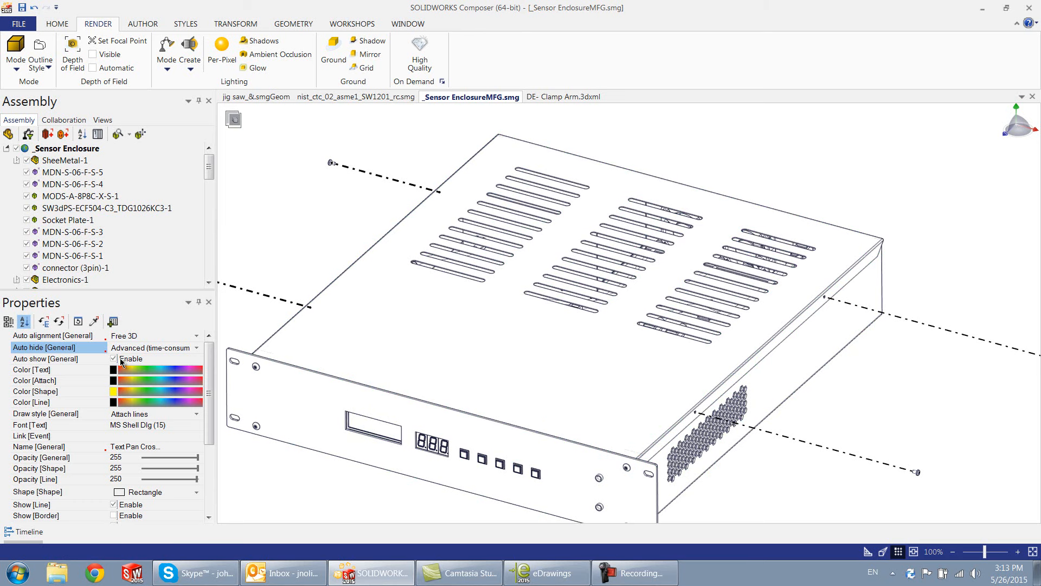
click(196, 347)
click(159, 359)
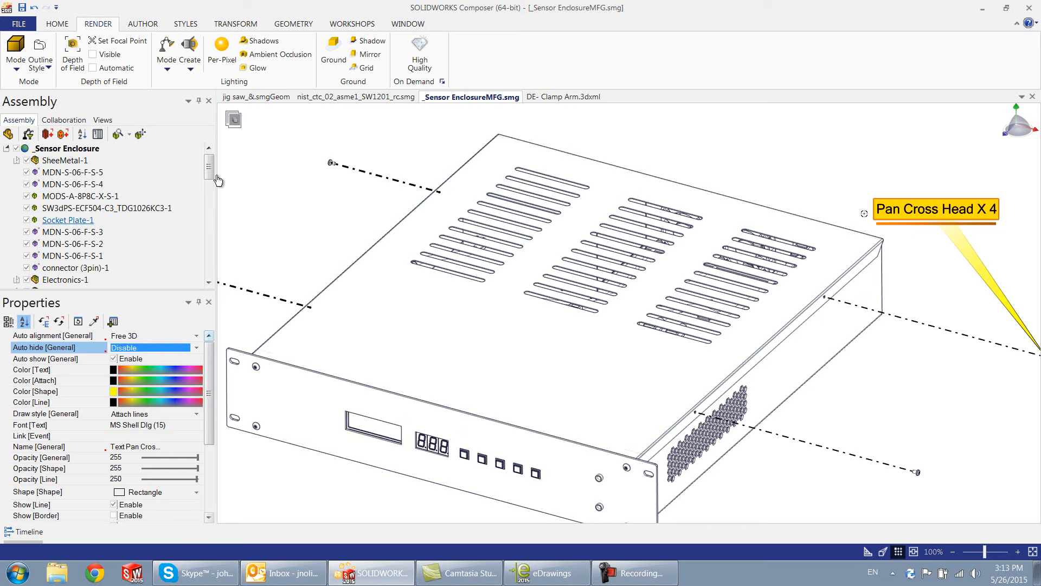
In nist_ctc_02_asme1_SW1201_rc.smg, select the .002 position tolerance annotation and review the PMI cross-highlight options in the document's selection properties.
click(378, 99)
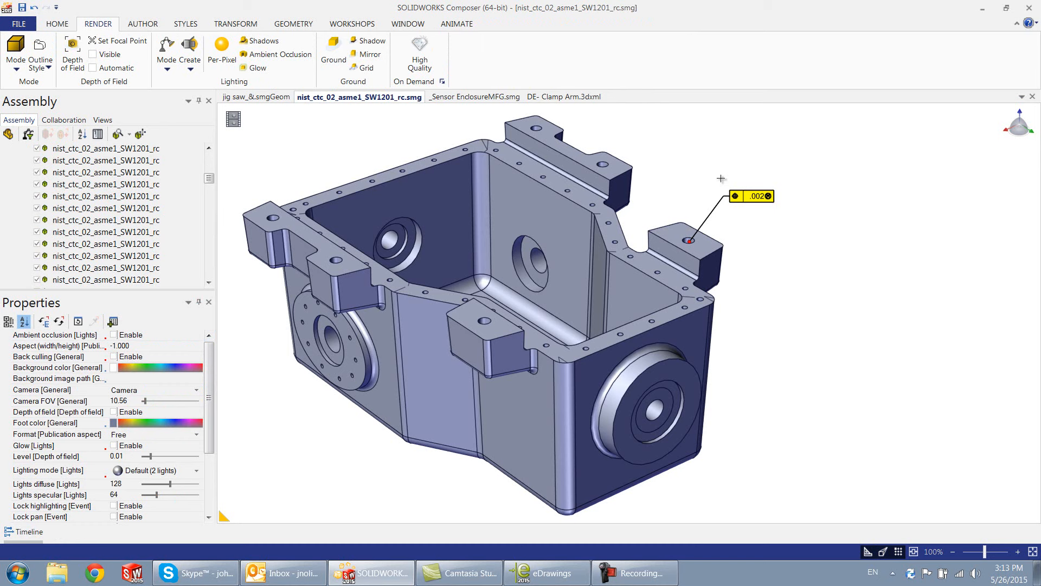
click(749, 196)
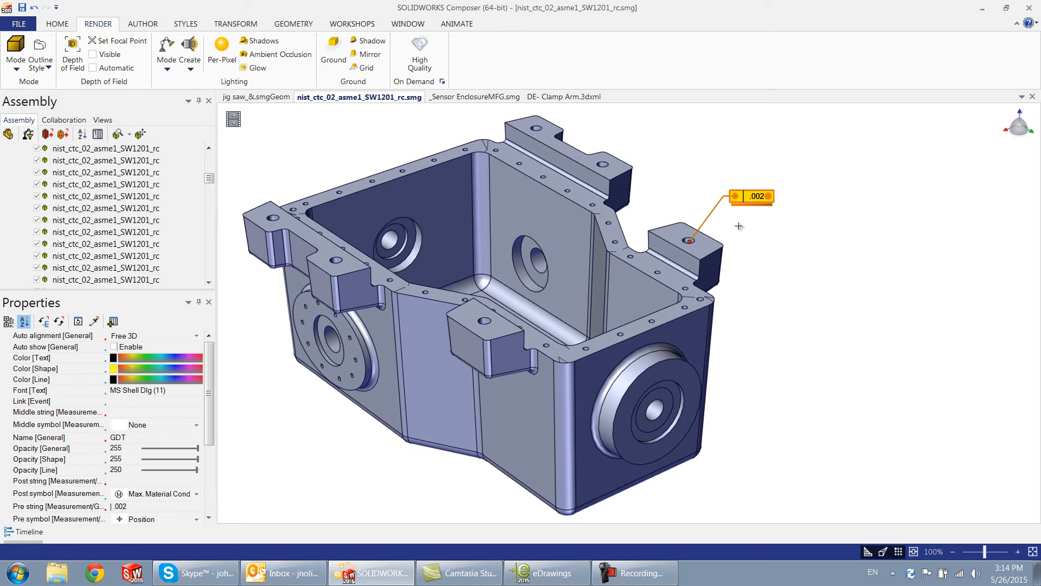
click(23, 25)
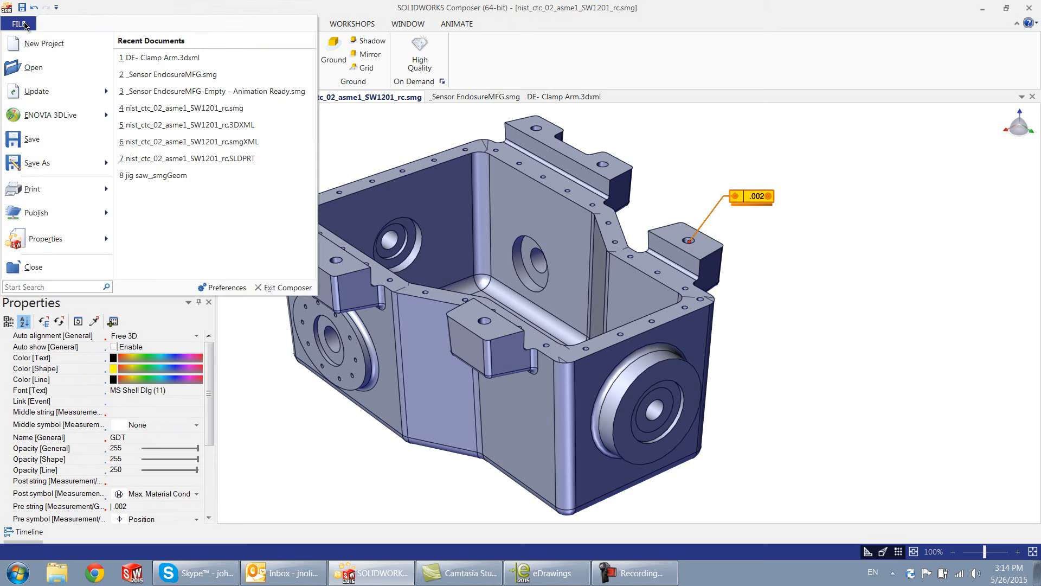
mouse_move(37, 241)
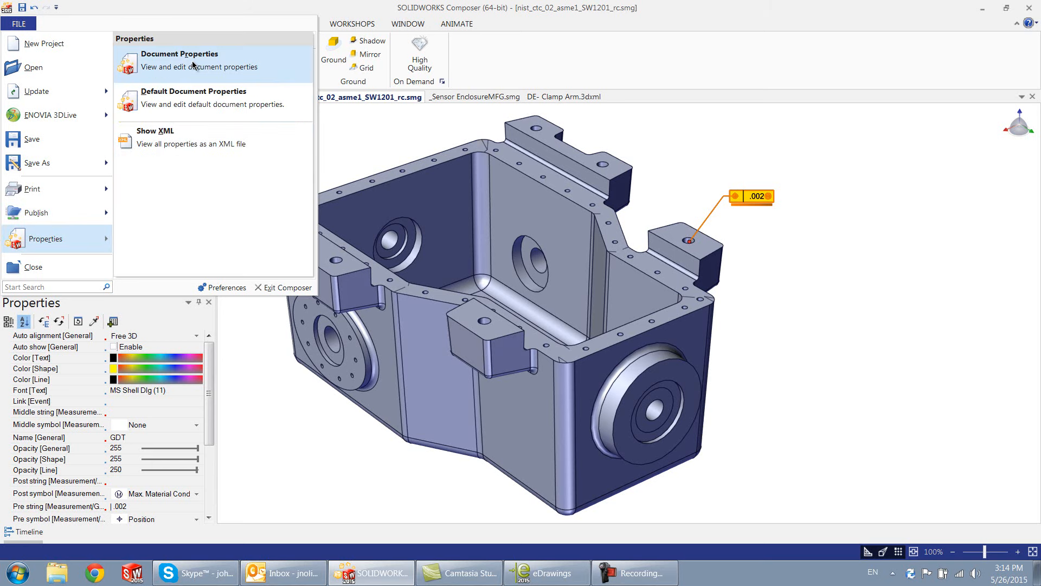
click(209, 68)
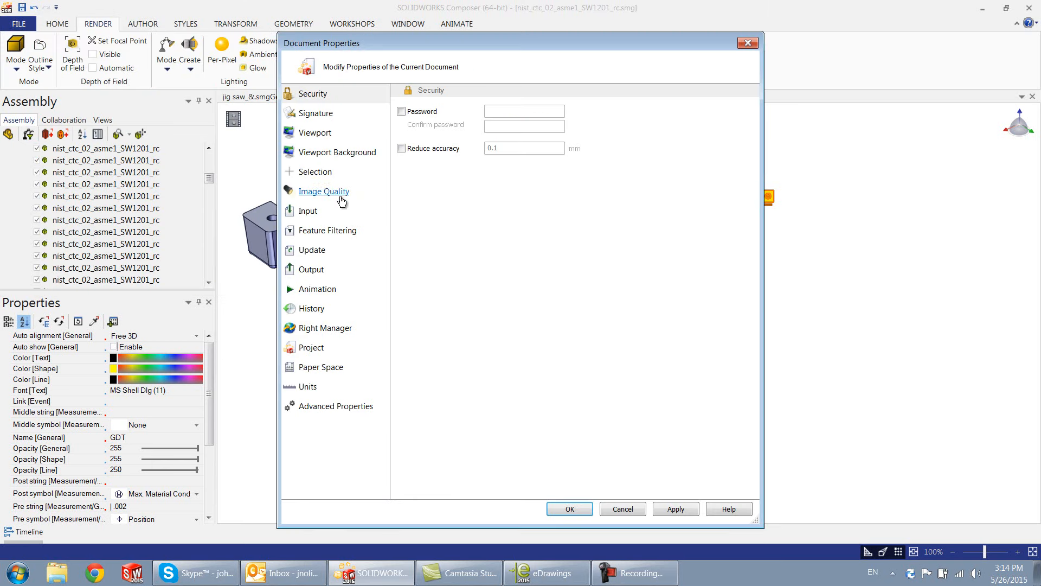
click(322, 172)
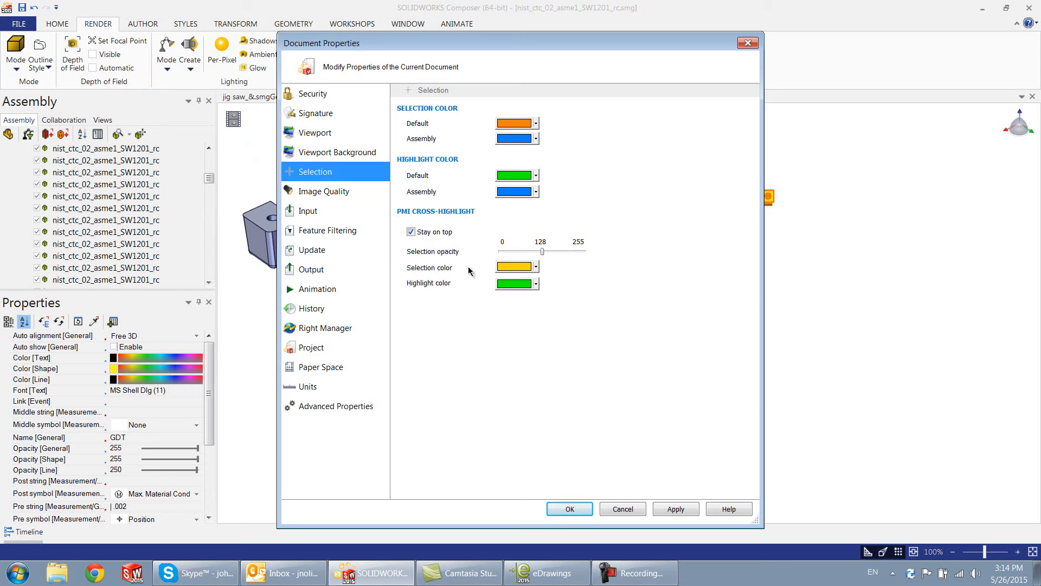
click(631, 509)
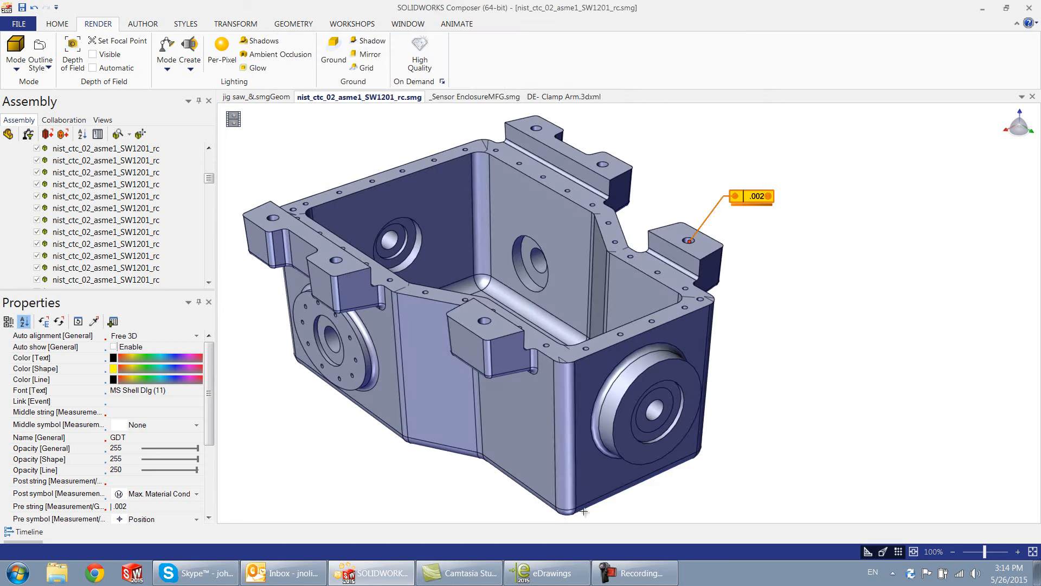